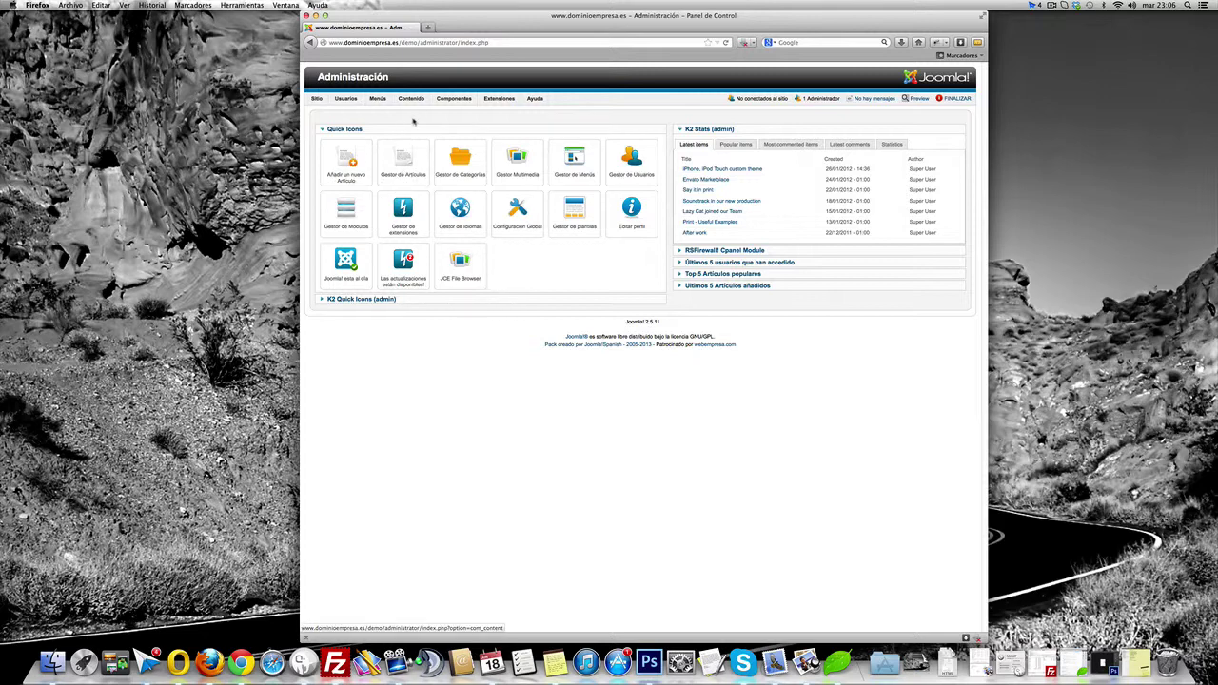
Open the article "Dominio Empresa Caracteristicas" for editing from the article manager.
mouse_move(413, 99)
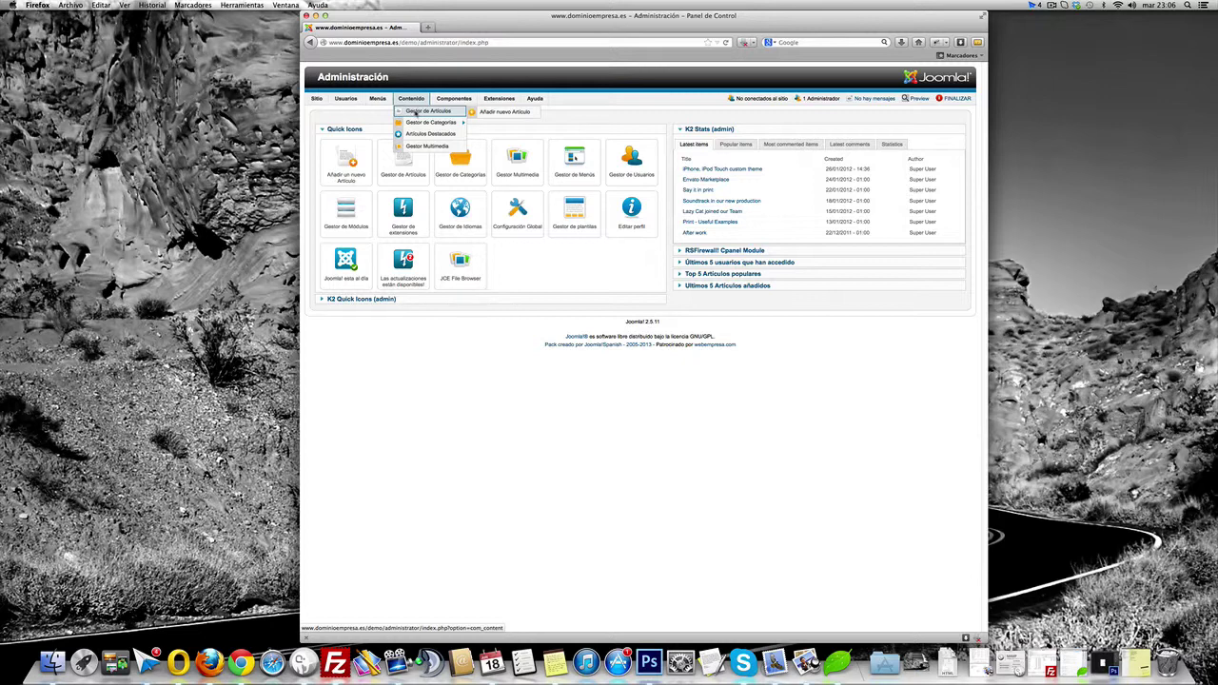
click(415, 114)
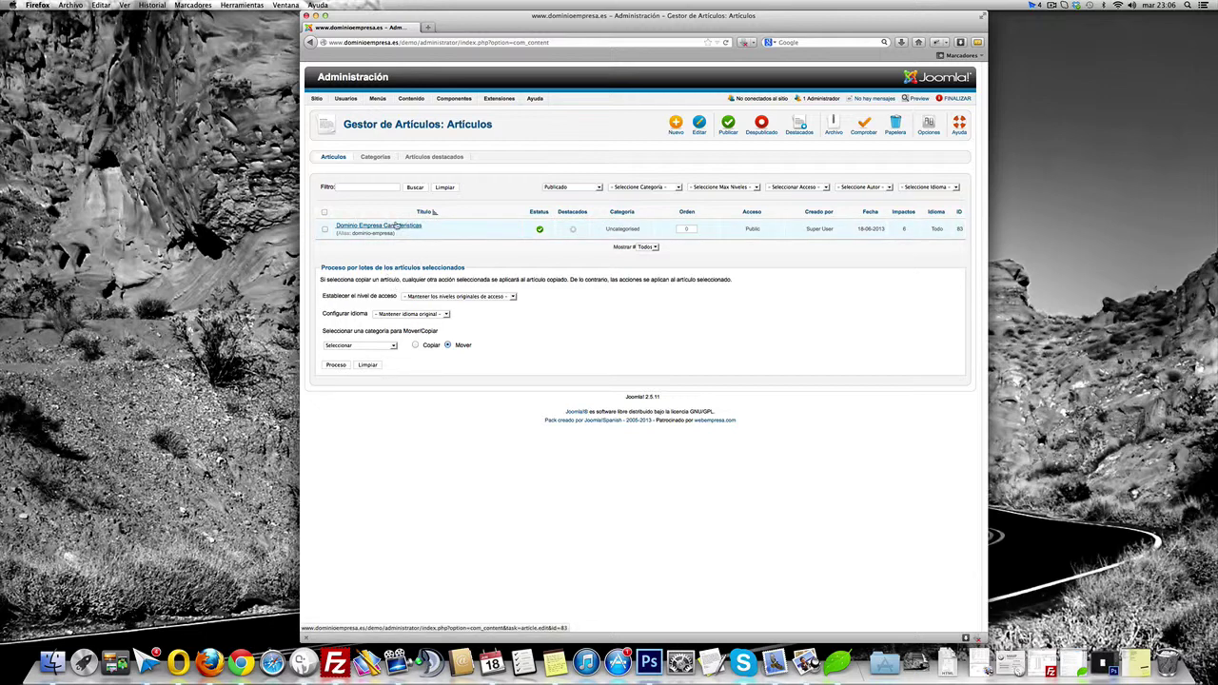
click(401, 227)
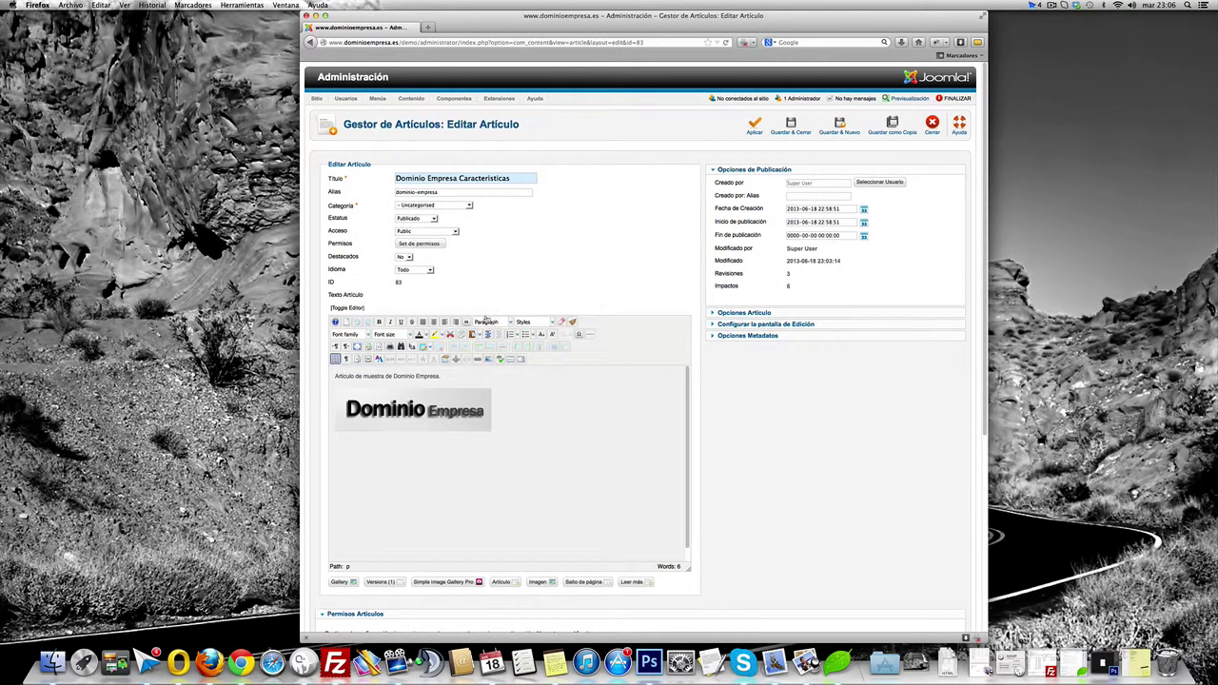
Add the sentence "Hola esto es una prueba." after the article's first sentence, then save and close the article.
drag(507, 434, 415, 376)
click(335, 376)
click(395, 378)
drag(335, 376, 448, 377)
click(450, 376)
key(BackSpace)
text(H)
drag(441, 376, 505, 376)
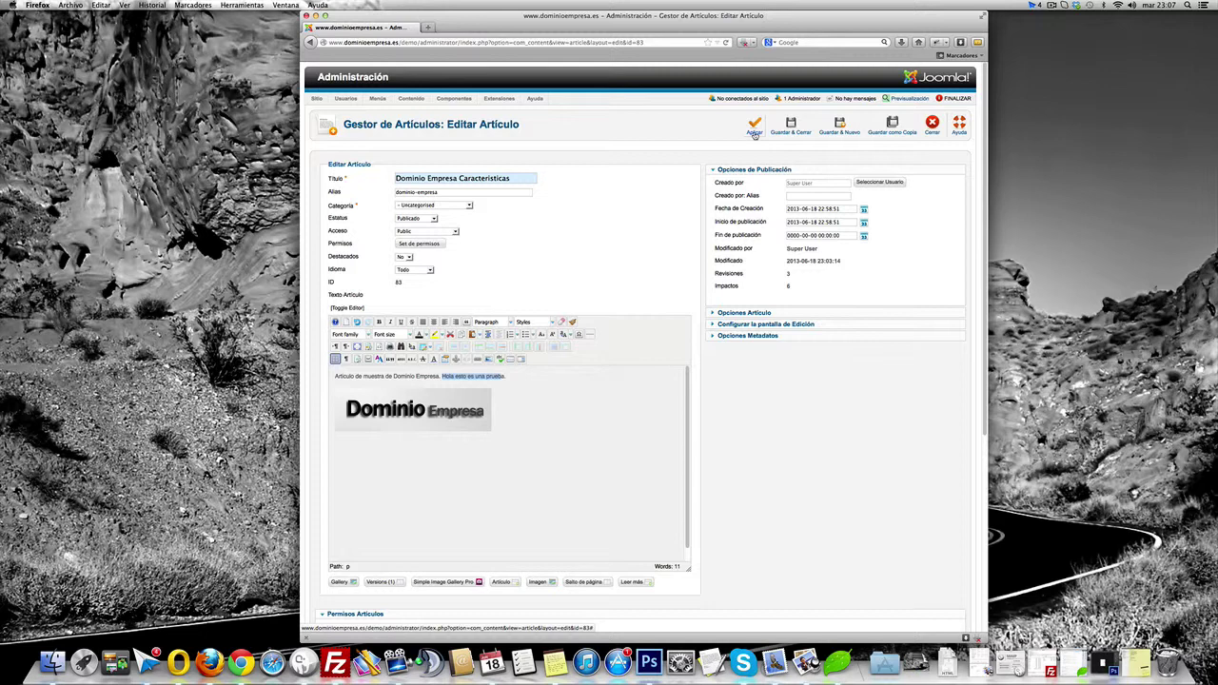
click(547, 436)
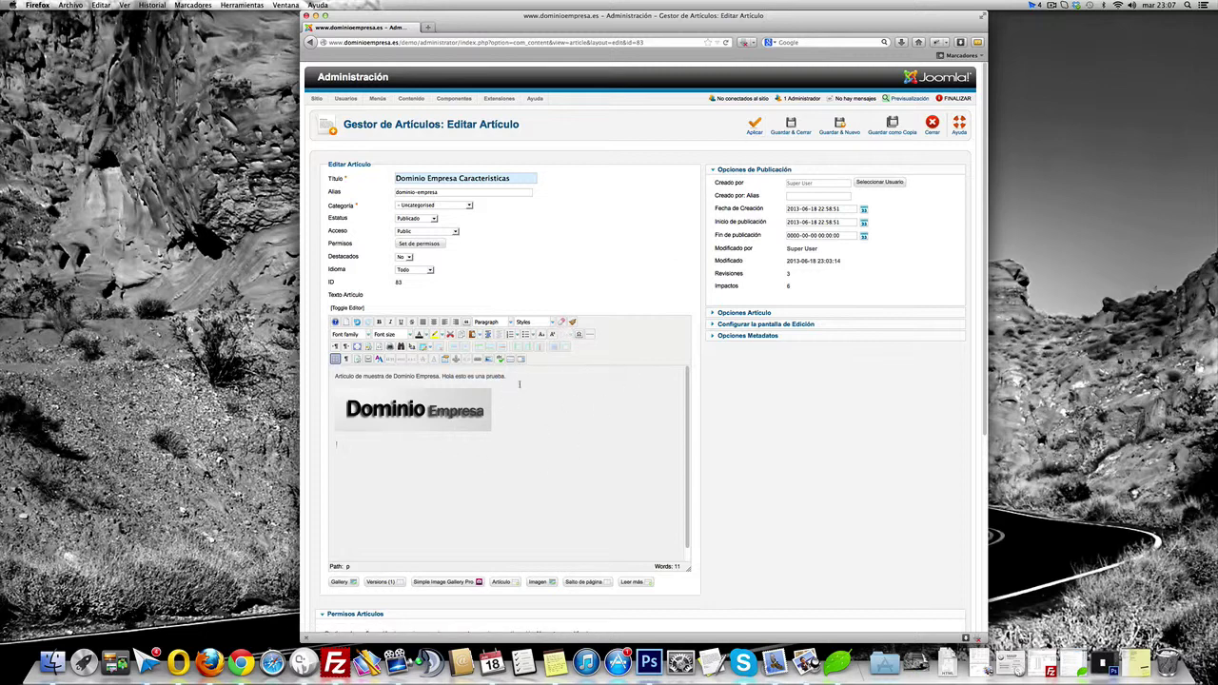
click(791, 128)
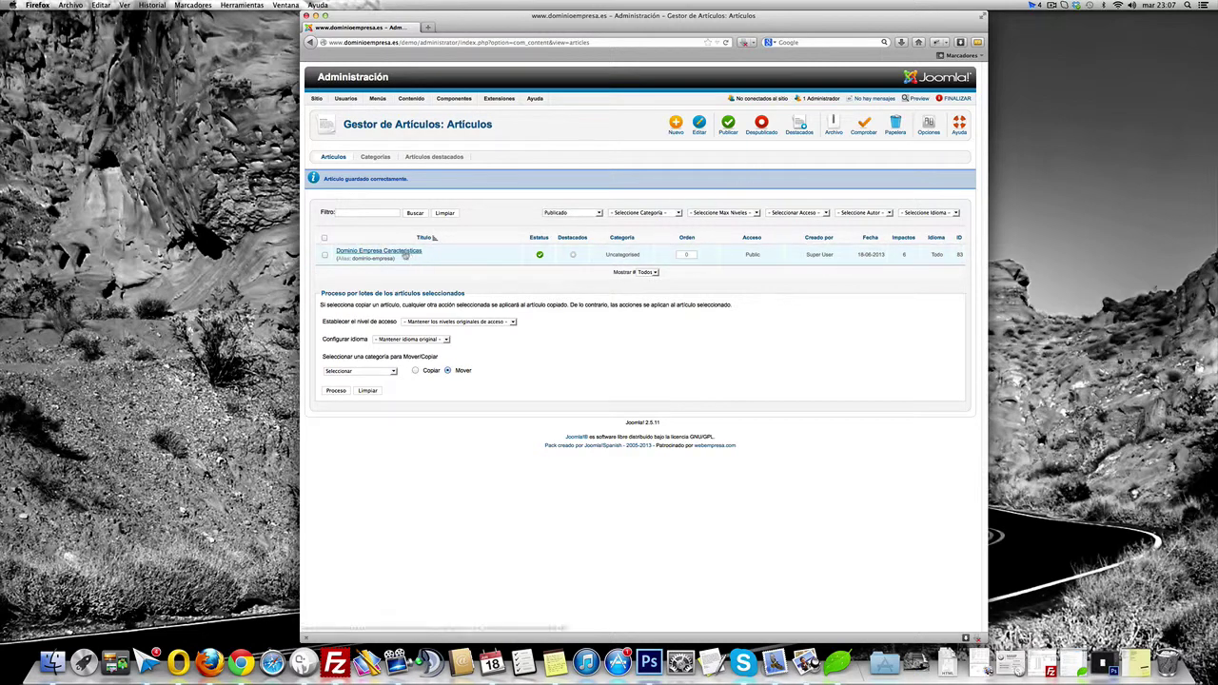
Preview the public site and check the added sentence on the Características page.
click(920, 99)
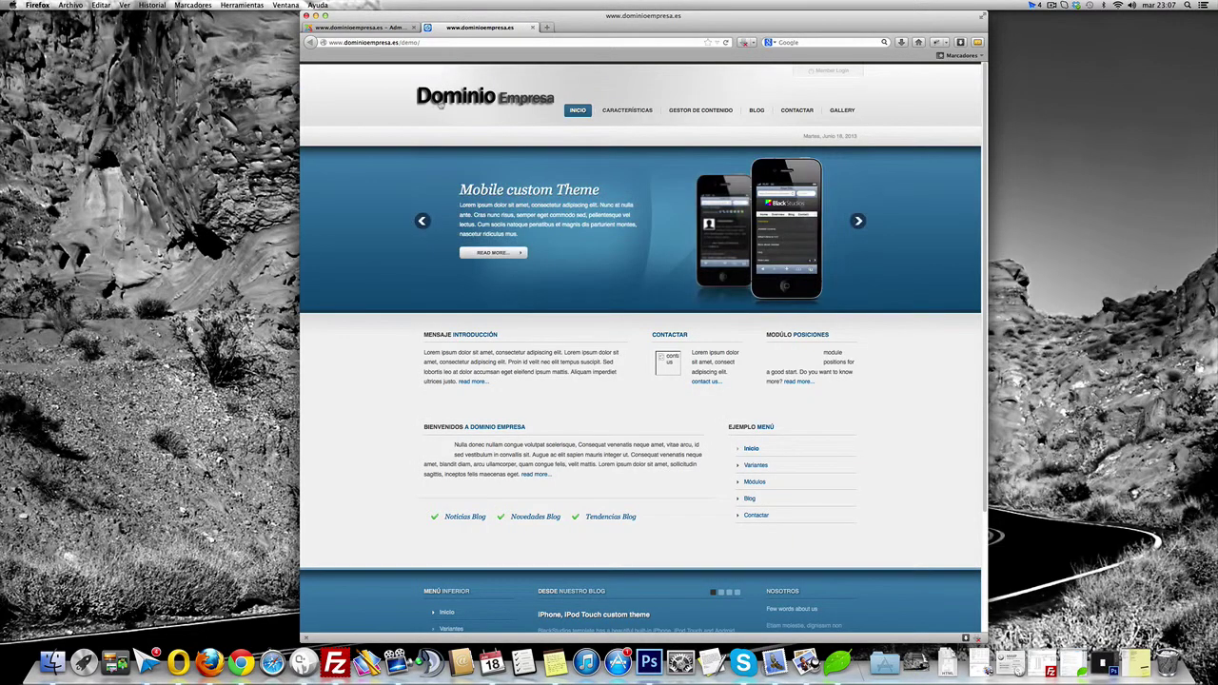
click(617, 111)
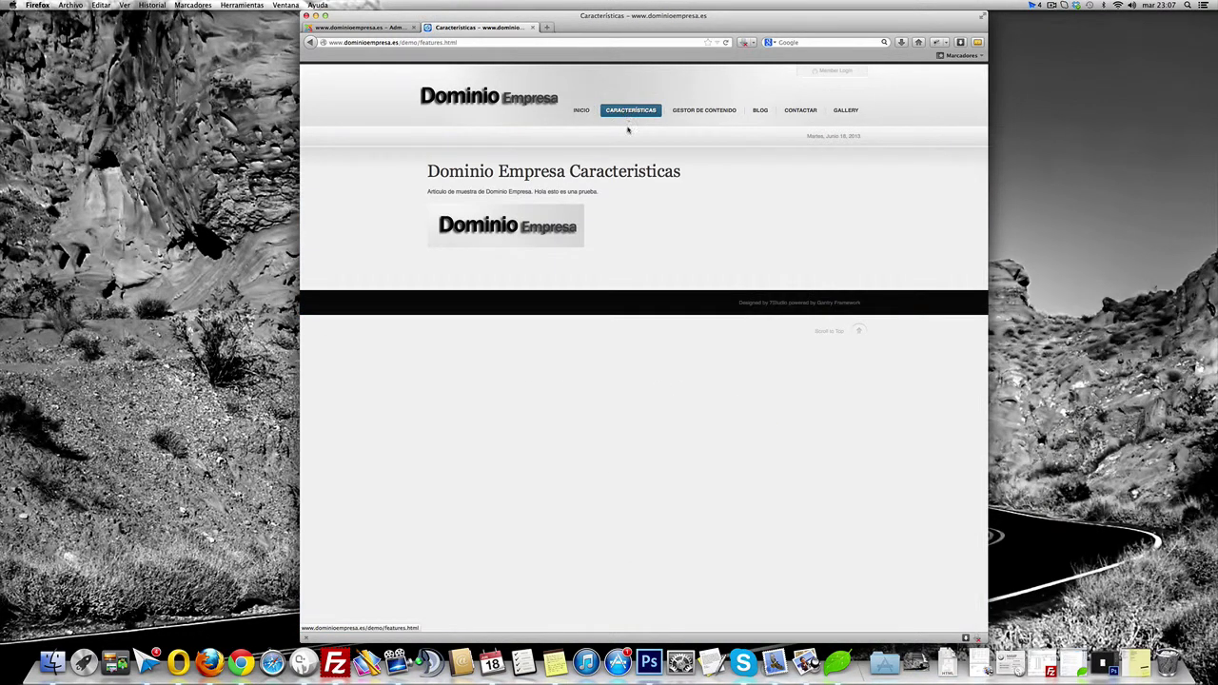
drag(535, 192, 597, 209)
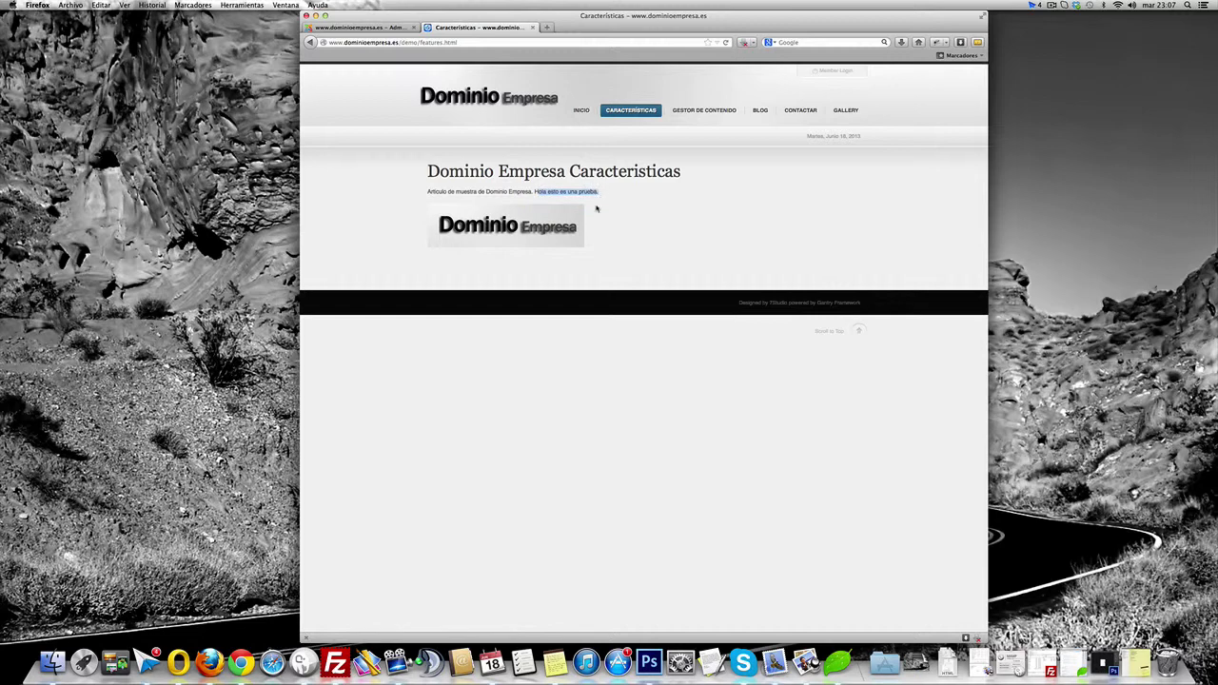
Return to the site administration and reopen the article "Dominio Empresa Caracteristicas" for editing.
click(379, 30)
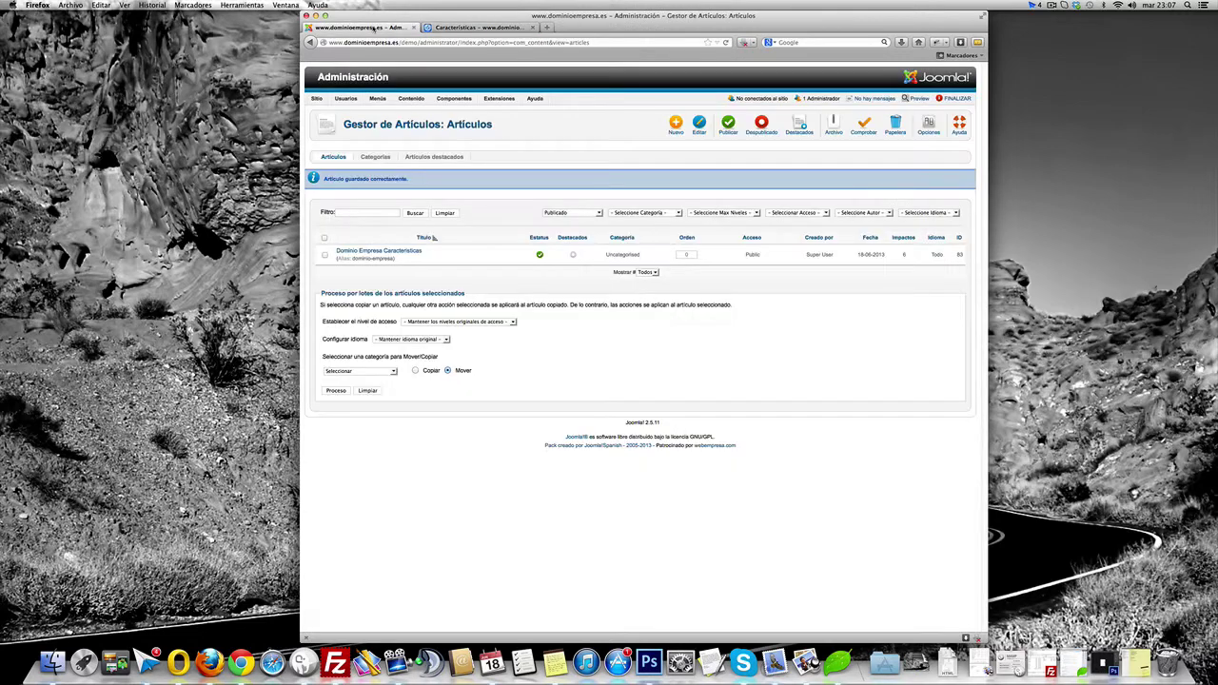
click(381, 251)
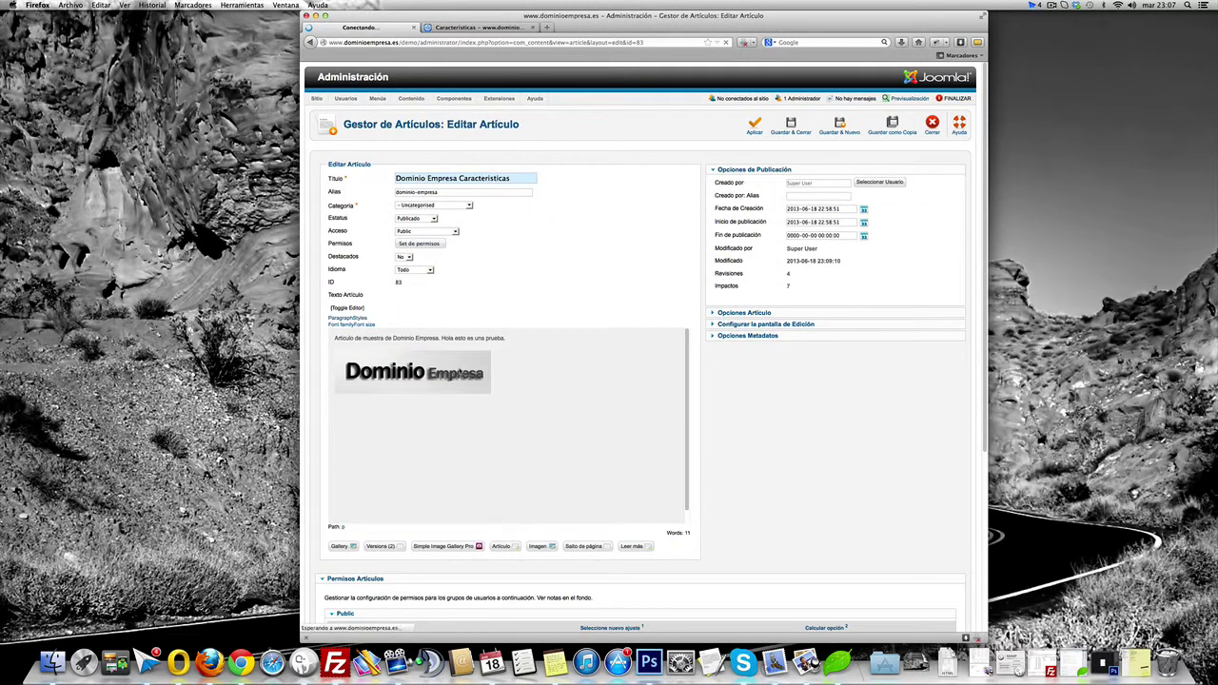
Format the words "muestra de Dominio Empresa" as bold and underlined with a 14pt font size.
drag(363, 376, 439, 378)
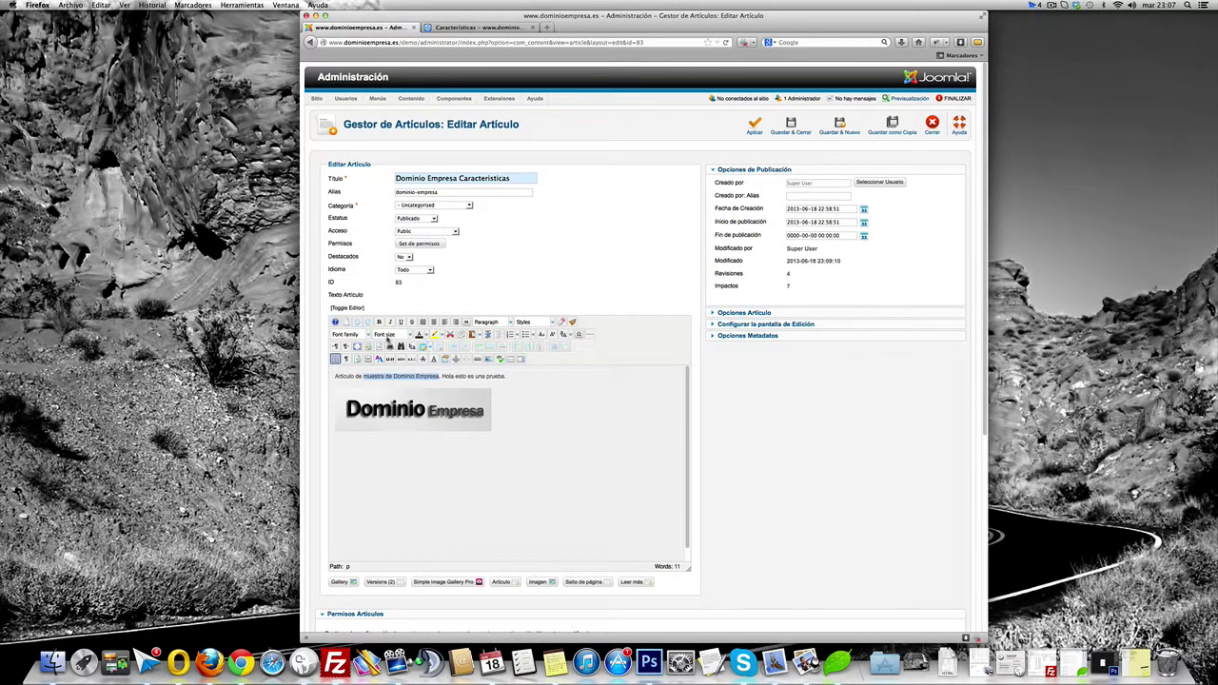
click(379, 323)
click(401, 323)
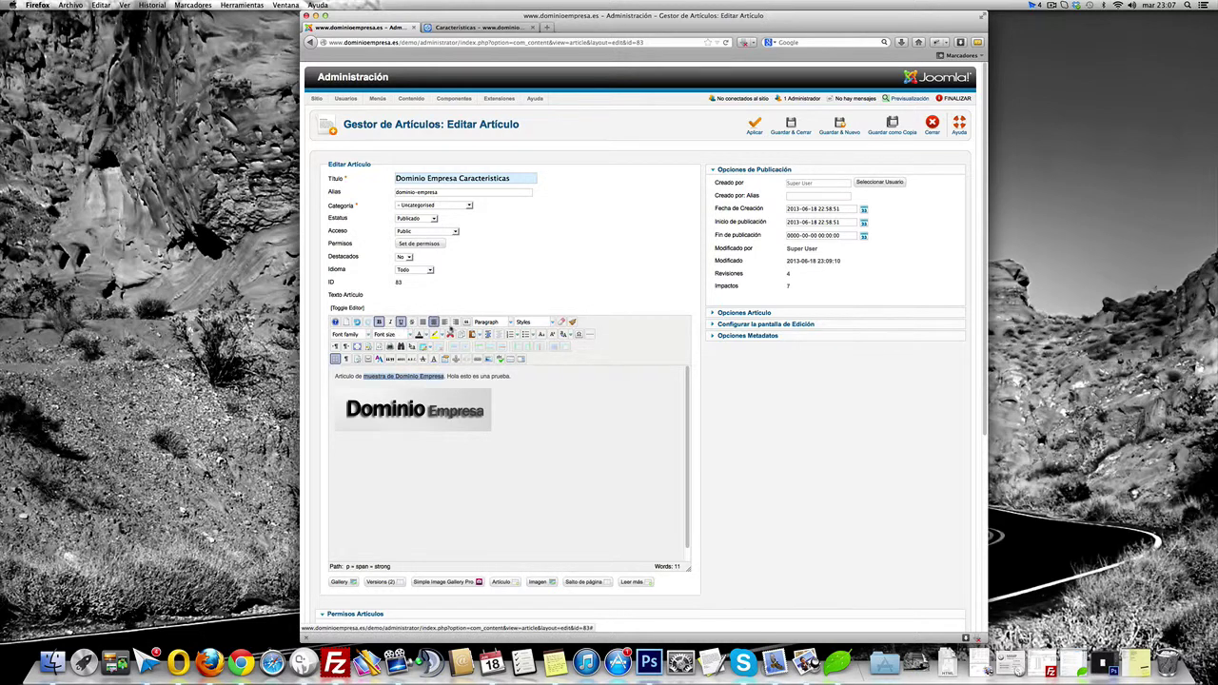
click(410, 336)
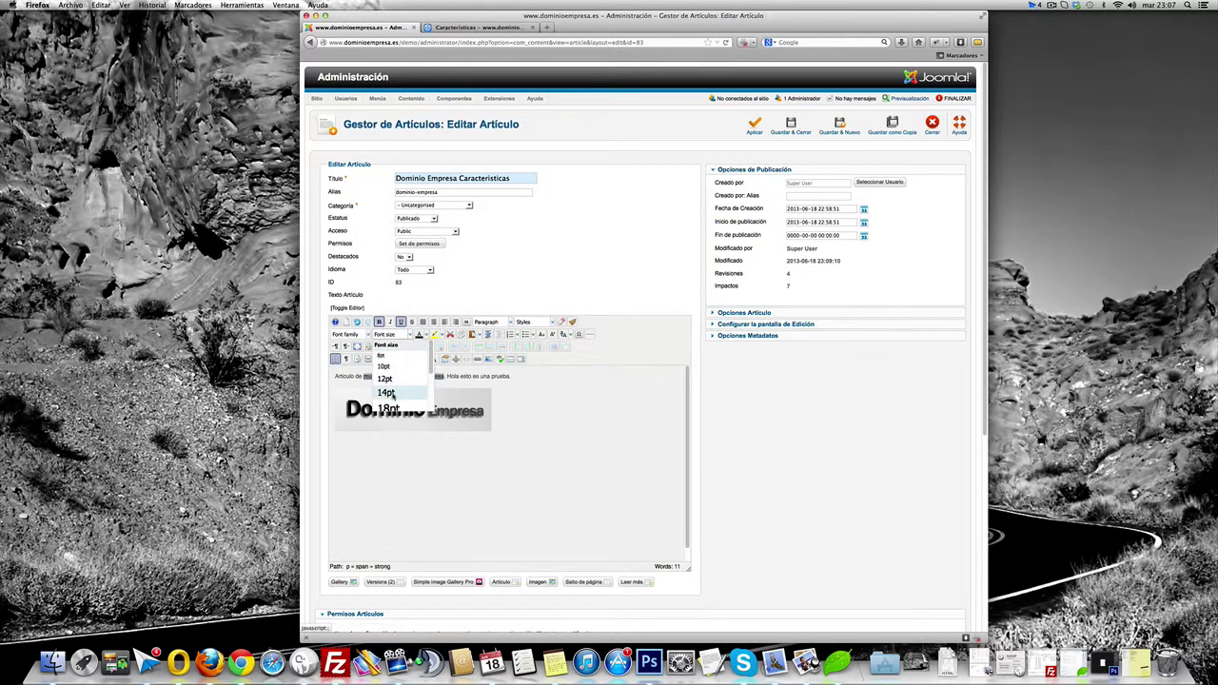
click(385, 379)
click(525, 405)
click(497, 389)
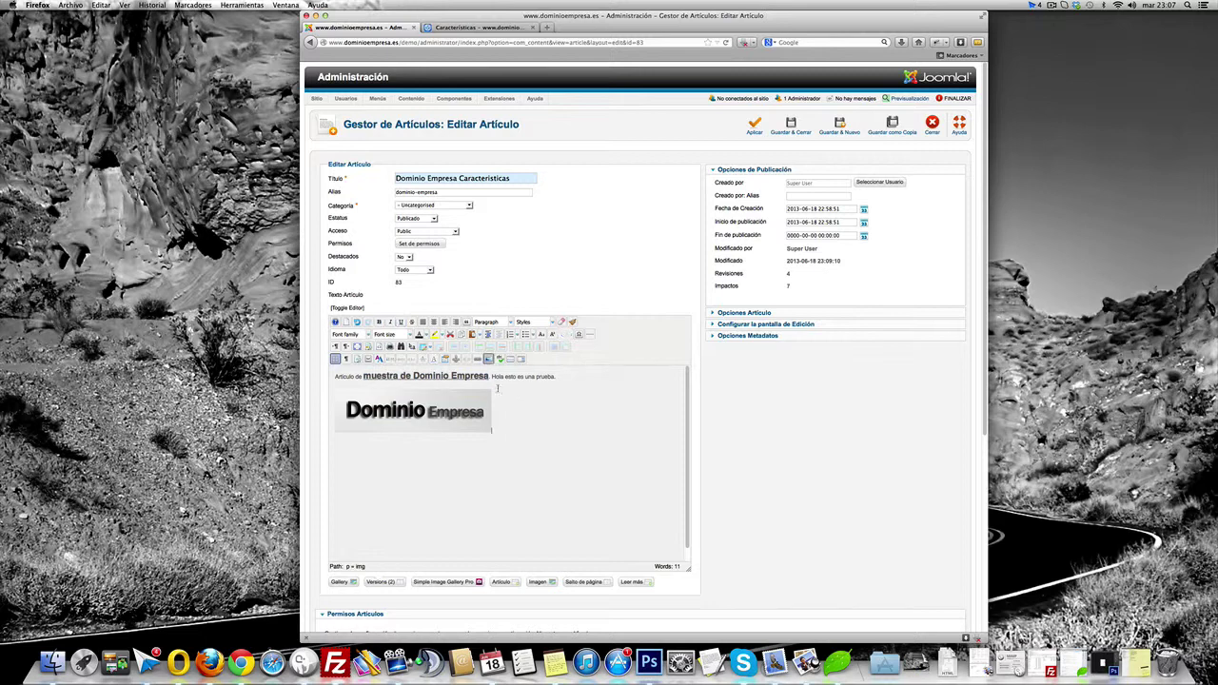
Remove the bold, underline and font size formatting from "muestra de Dominio Empresa".
drag(363, 377, 489, 378)
click(378, 322)
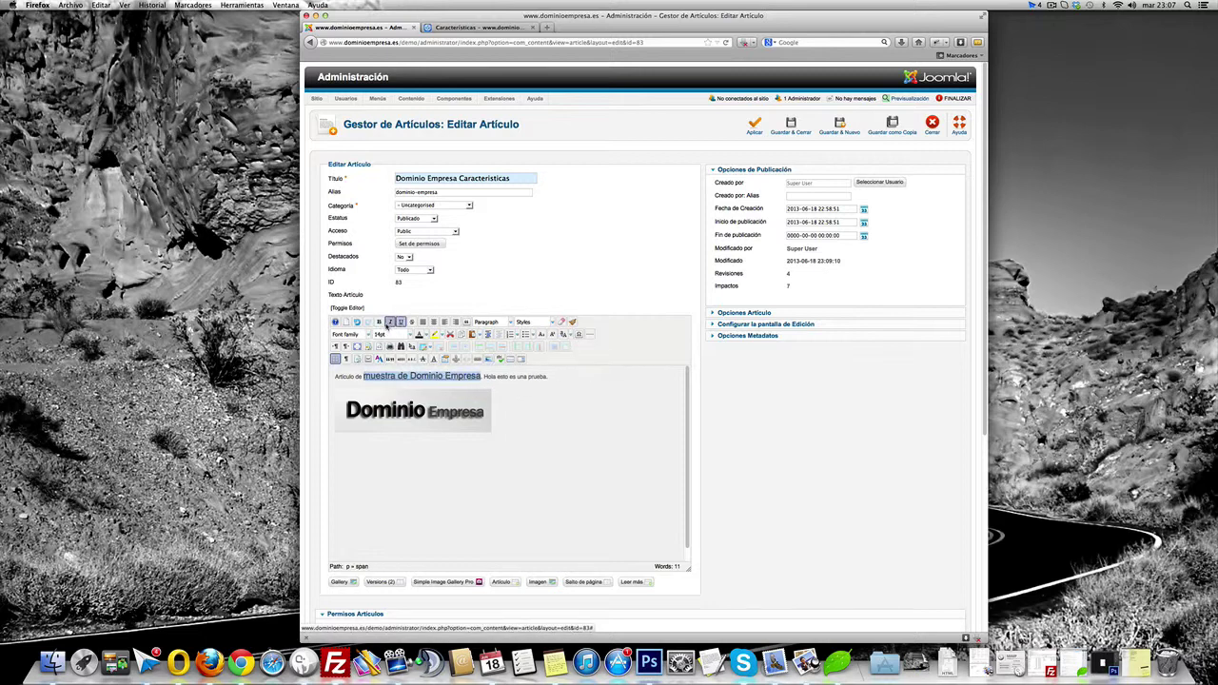
click(398, 335)
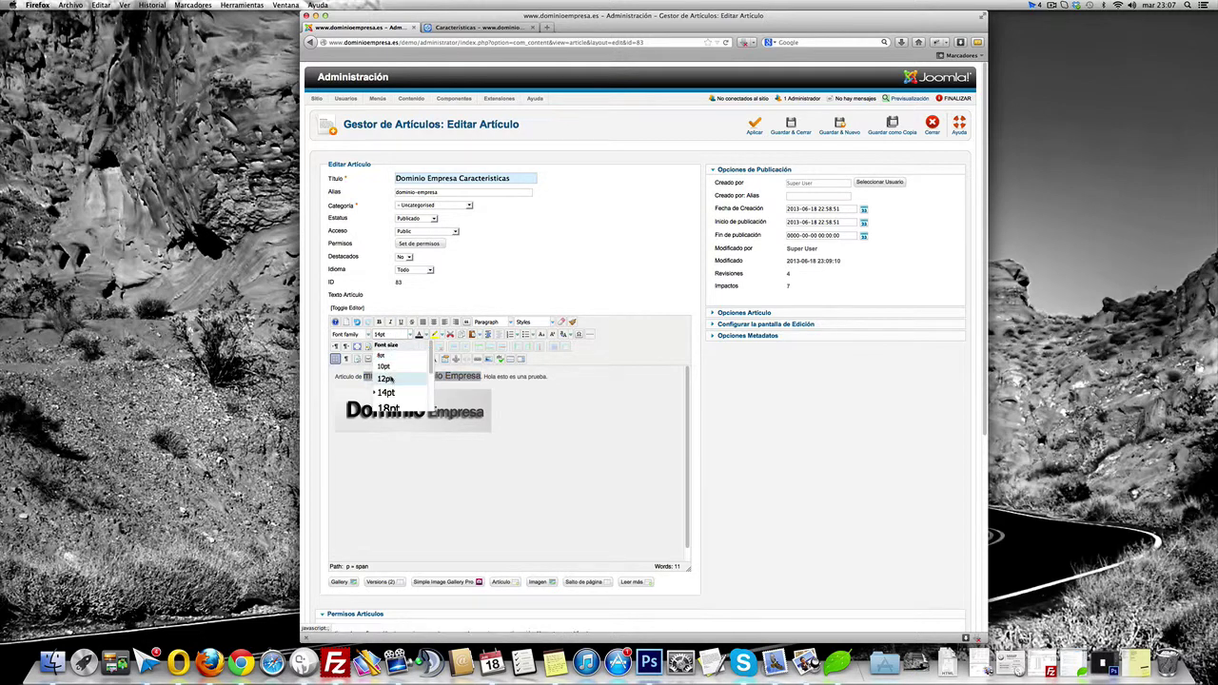
click(386, 346)
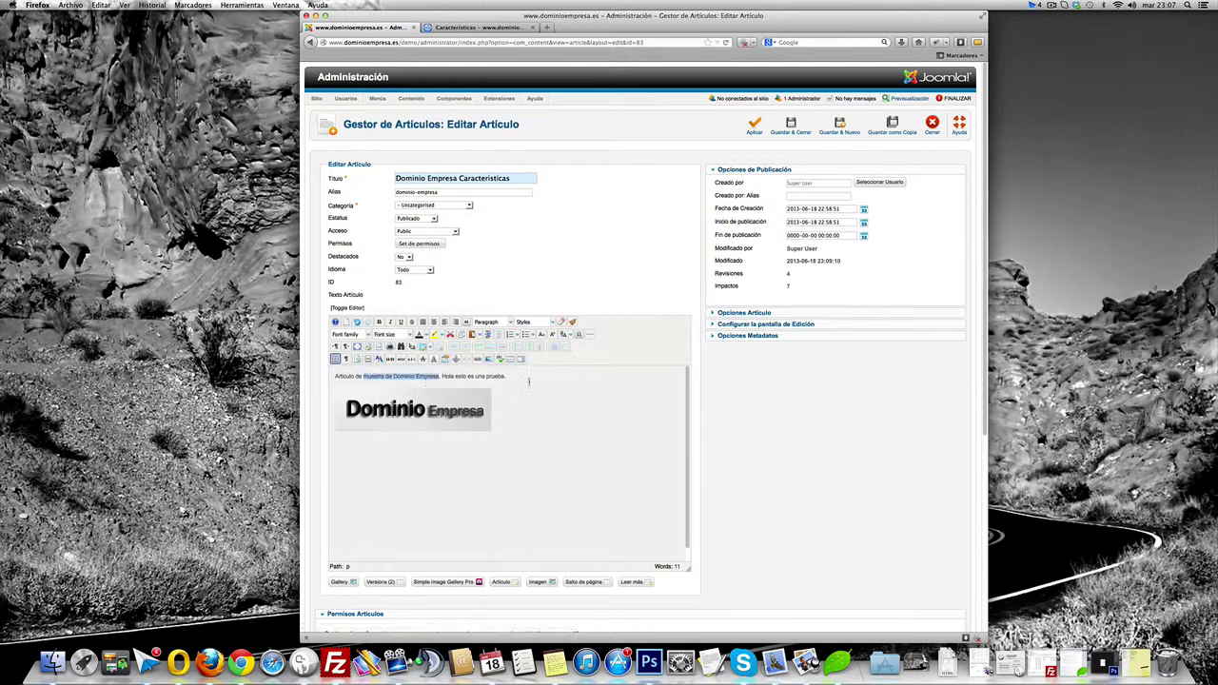
Start inserting a link on the words "Dominio Empresa" in the article's first sentence.
click(471, 378)
drag(393, 376, 440, 377)
click(393, 376)
drag(394, 376, 441, 377)
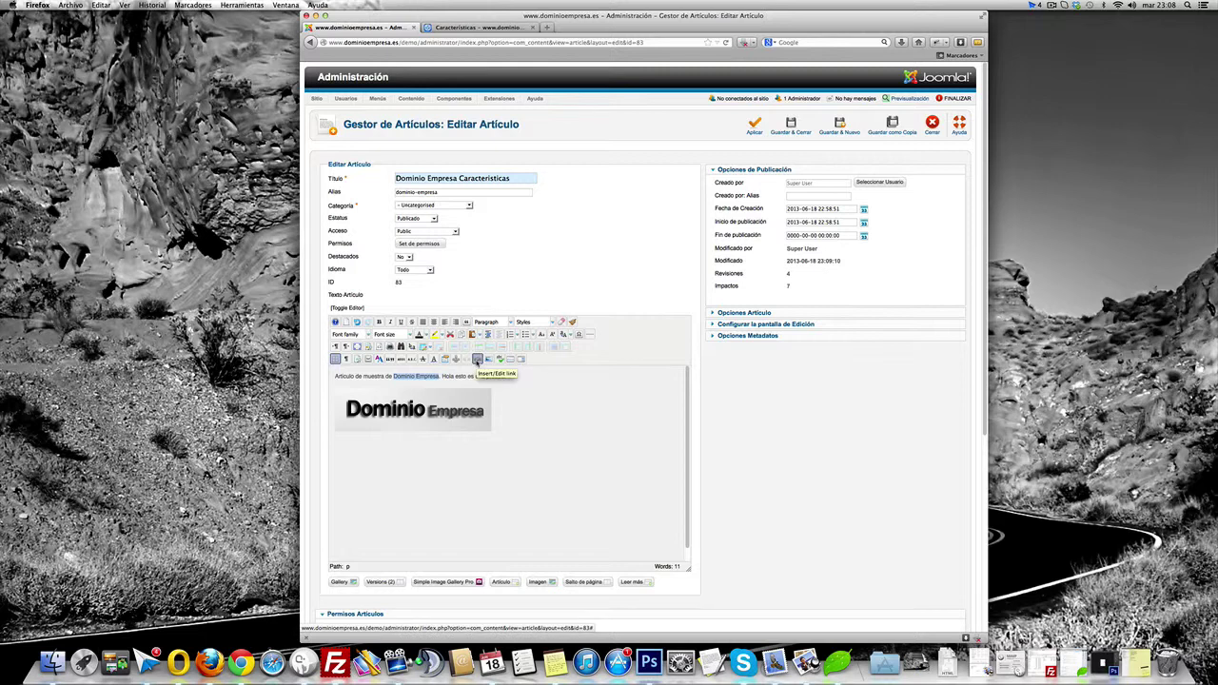
click(478, 360)
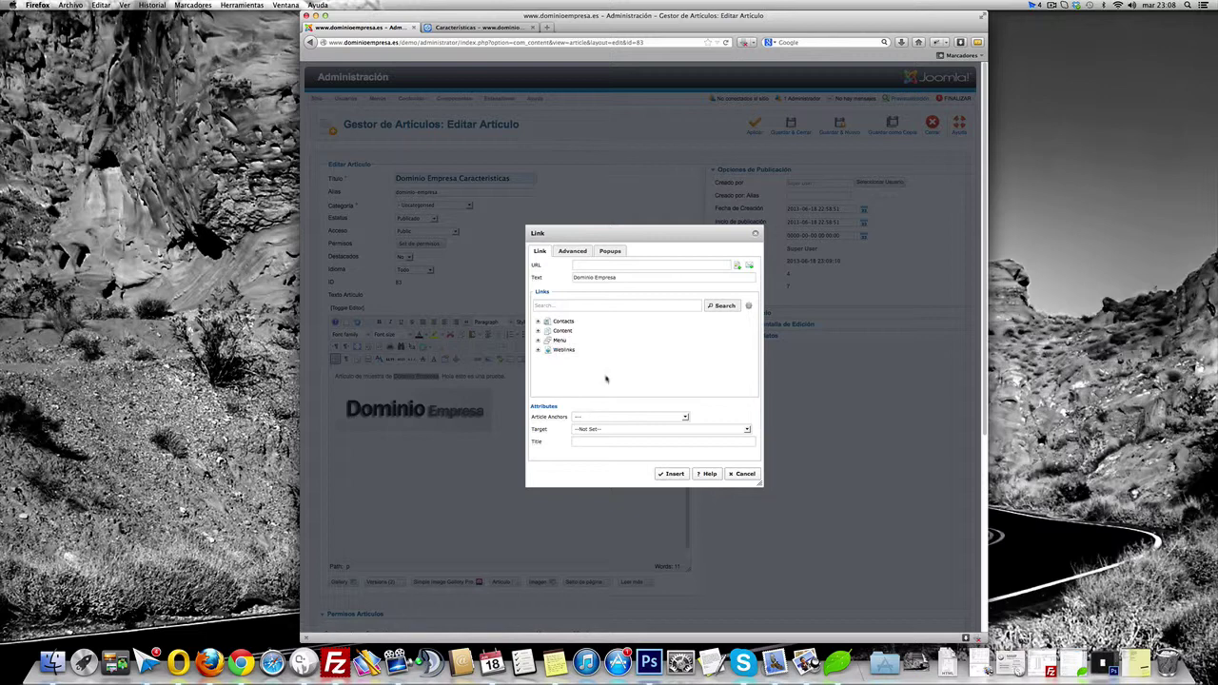
Browse the Main Menu entries available as internal link targets, then collapse the menu tree.
click(538, 341)
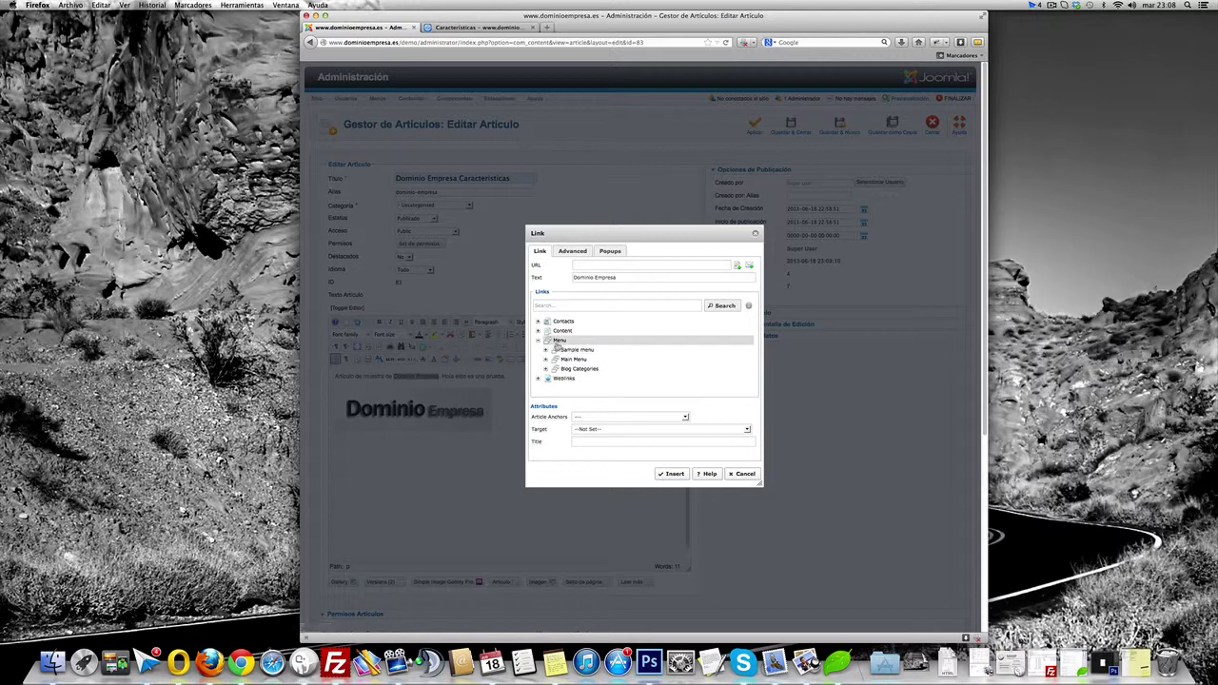
click(545, 359)
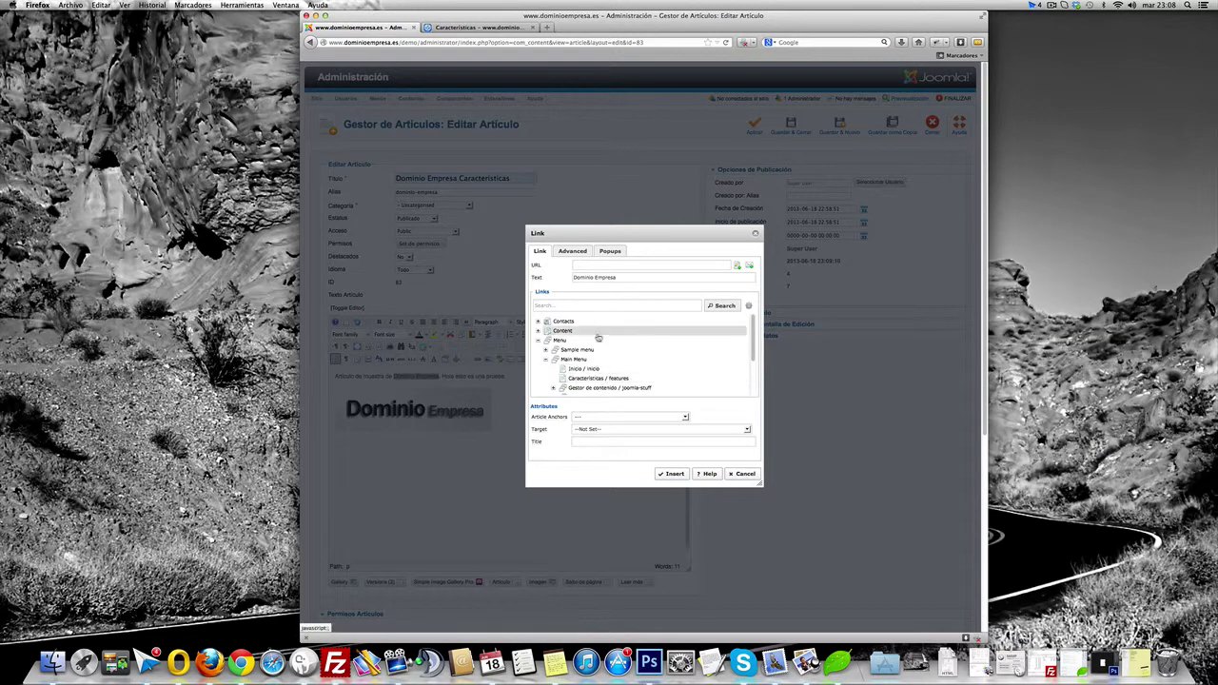
scroll(597, 343, down, 2)
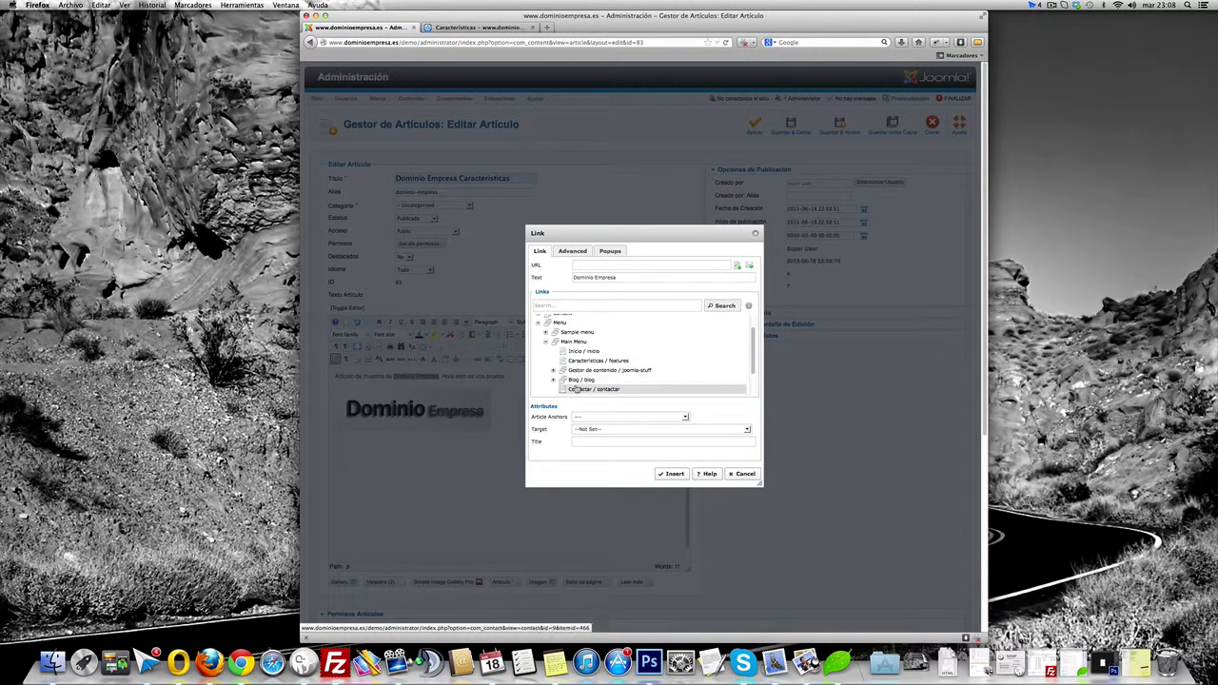
scroll(591, 378, down, 1)
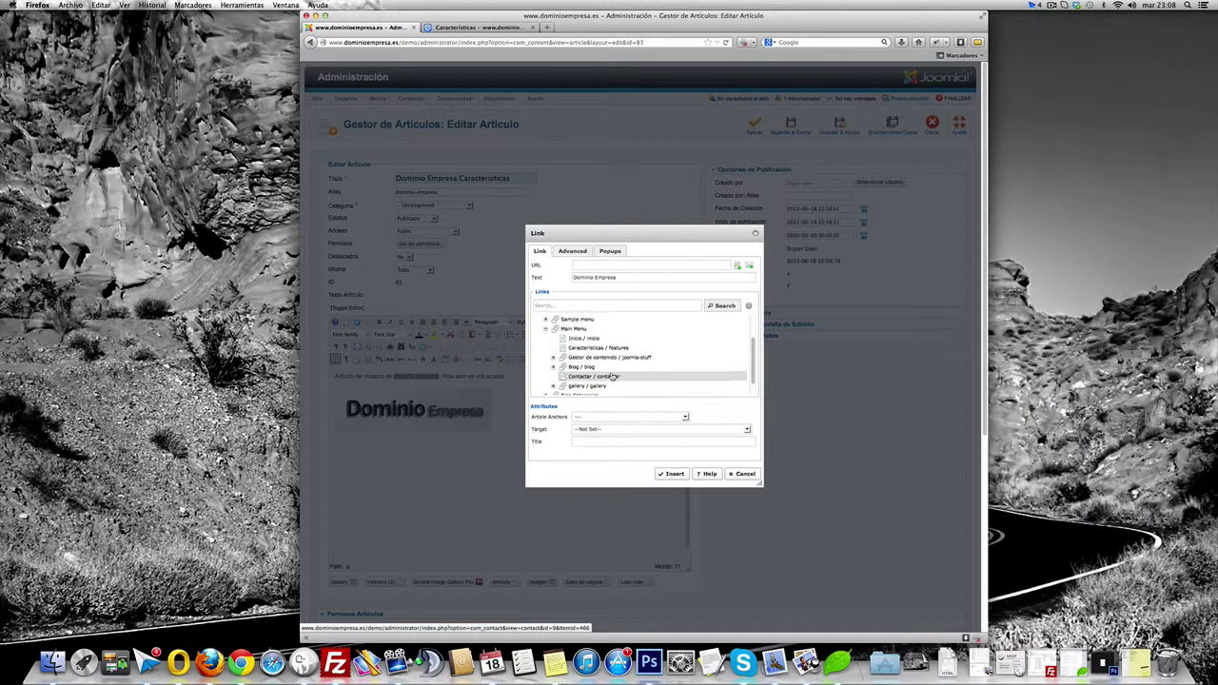
click(547, 328)
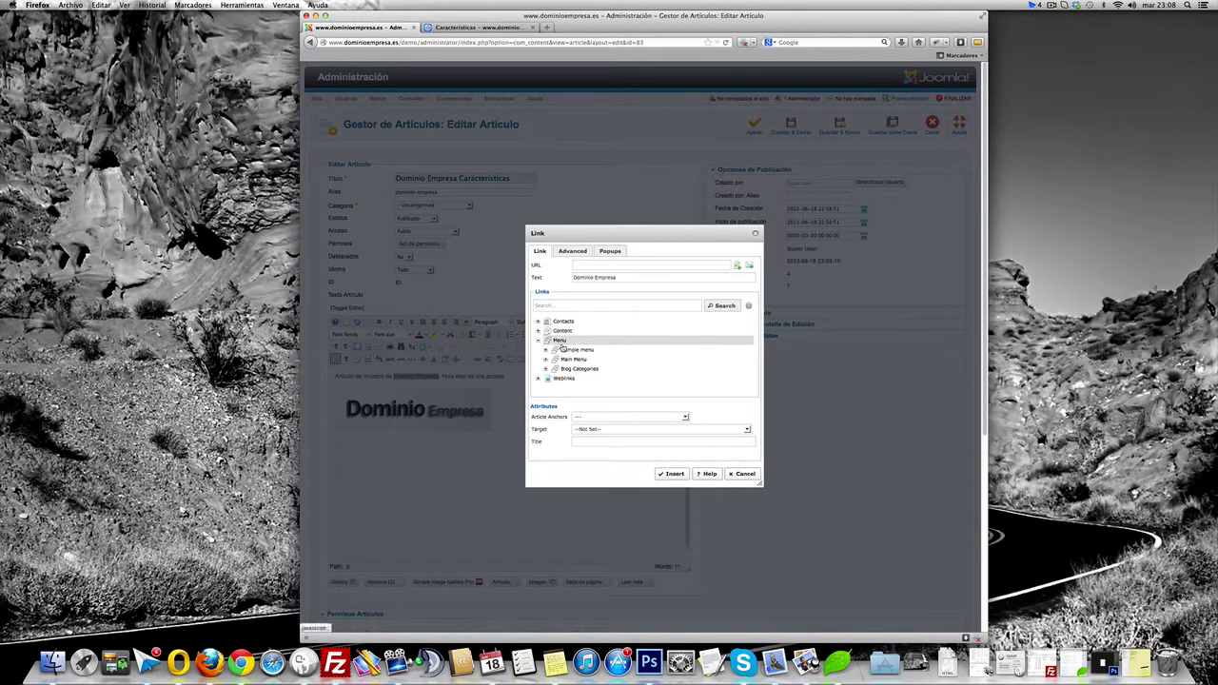
click(538, 340)
click(602, 265)
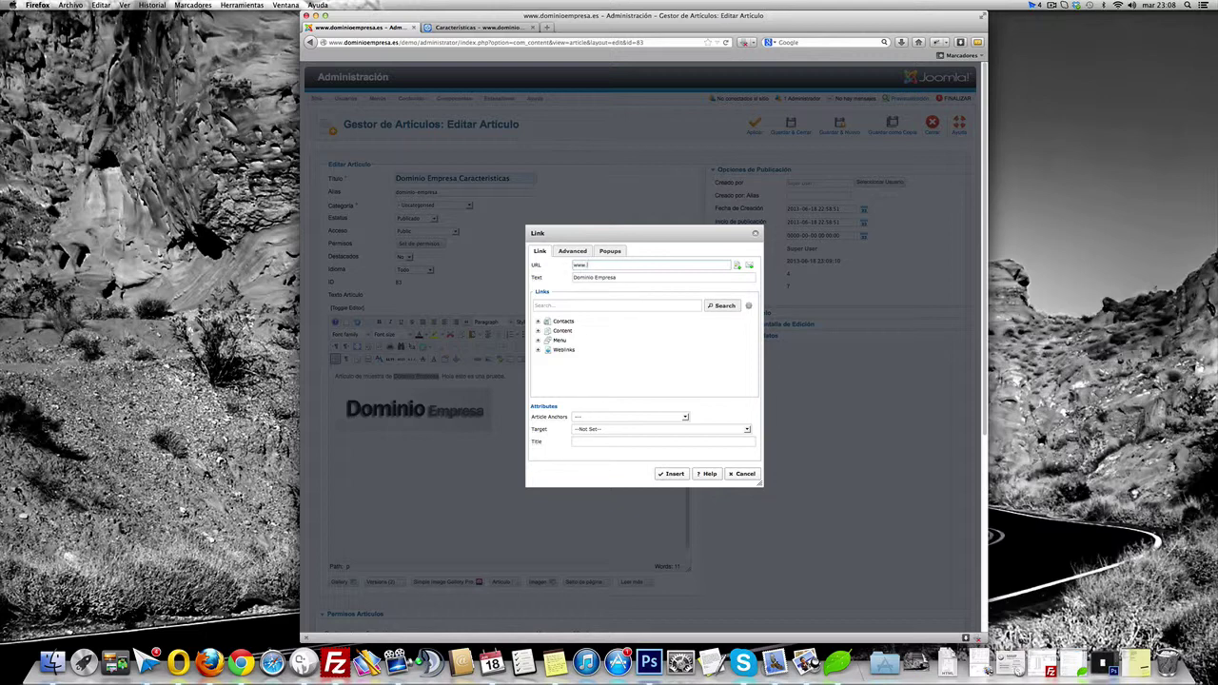
text(ominioempresa.es/demo)
mouse_move(556, 441)
click(605, 431)
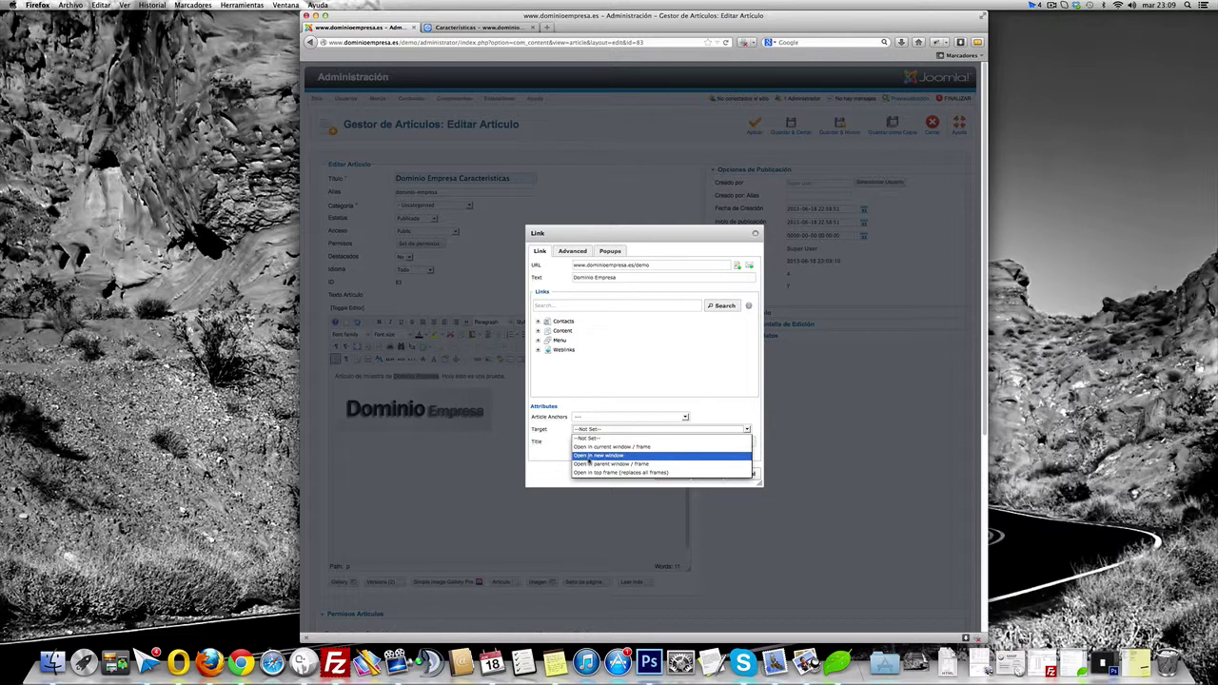
click(599, 457)
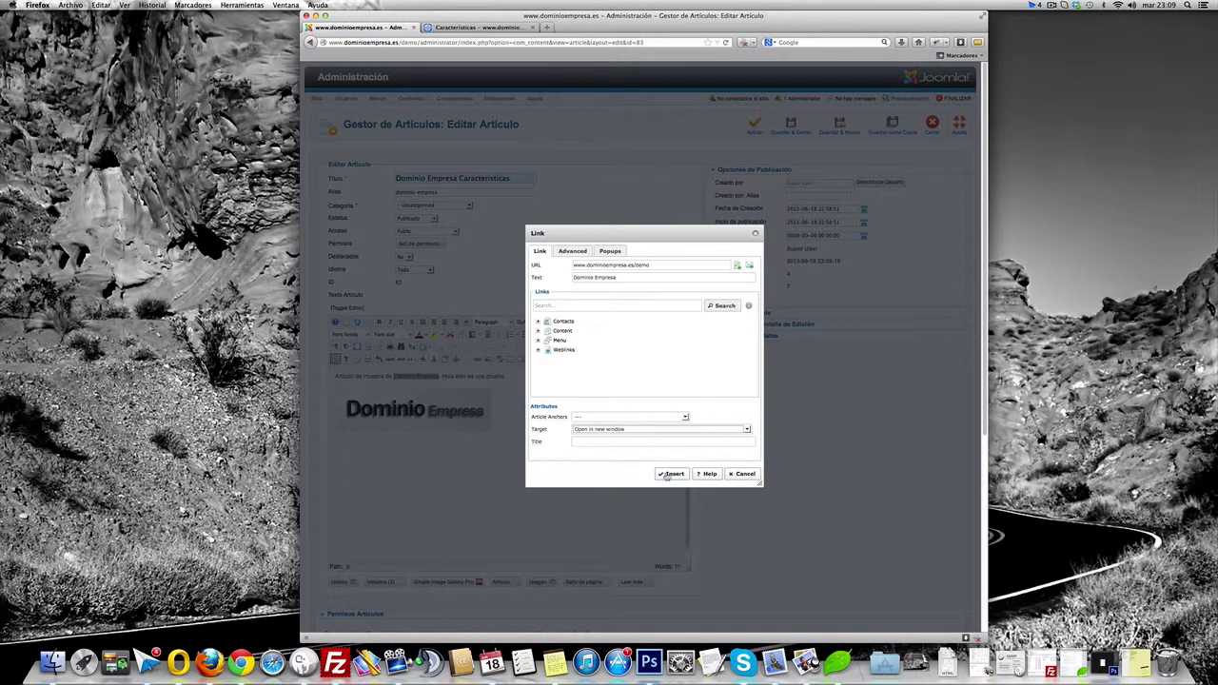
click(669, 475)
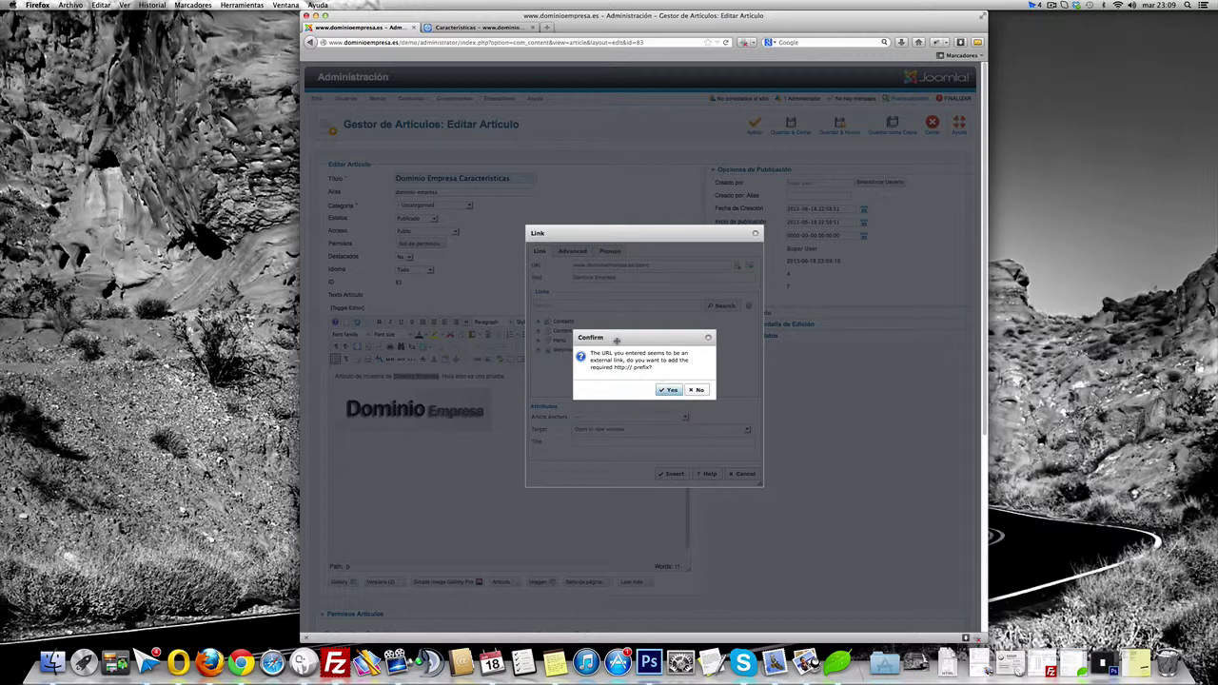
drag(617, 340, 641, 294)
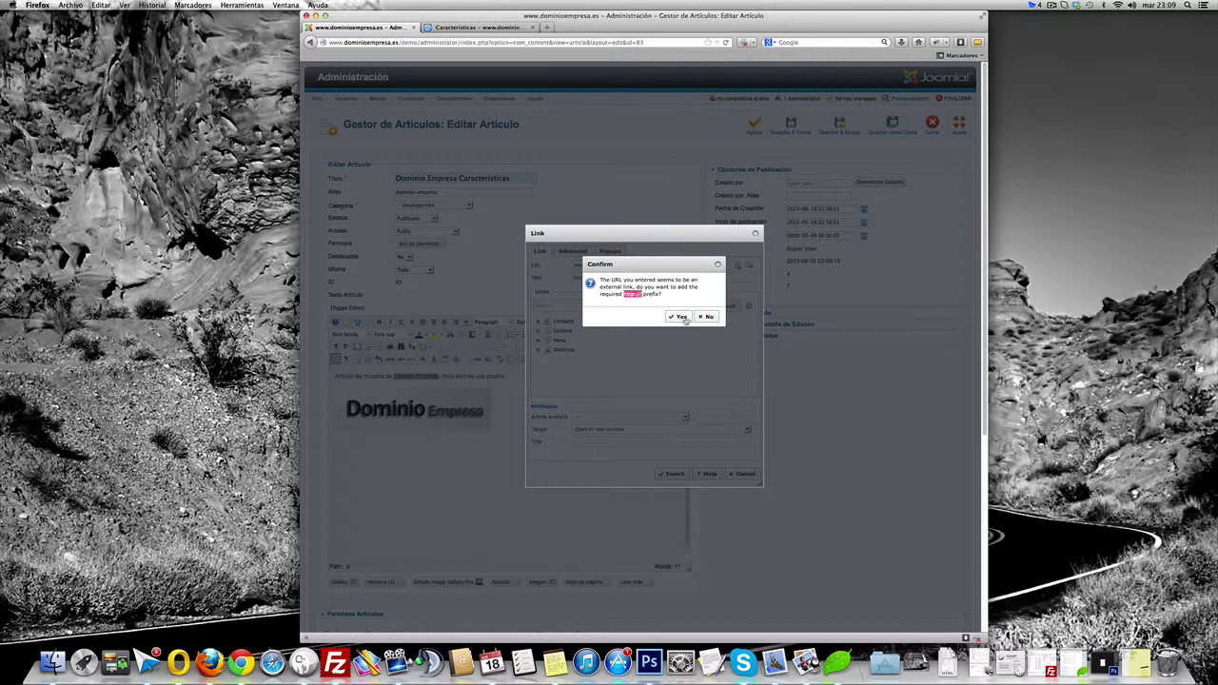
click(682, 318)
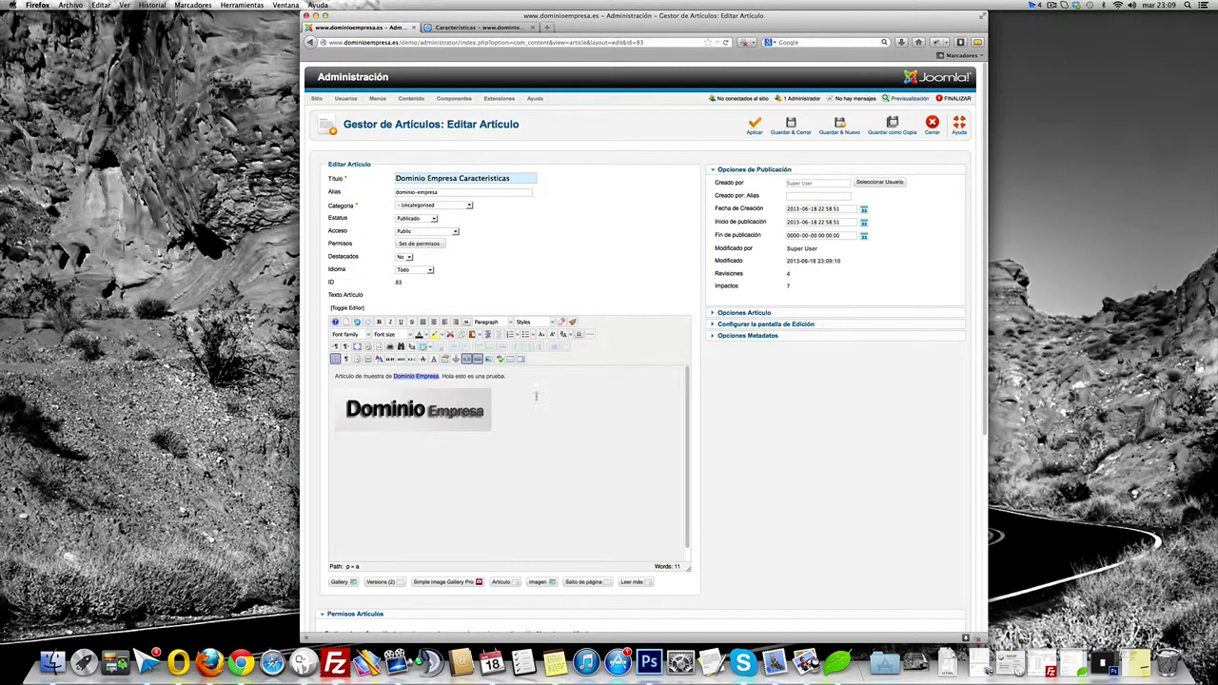
click(754, 128)
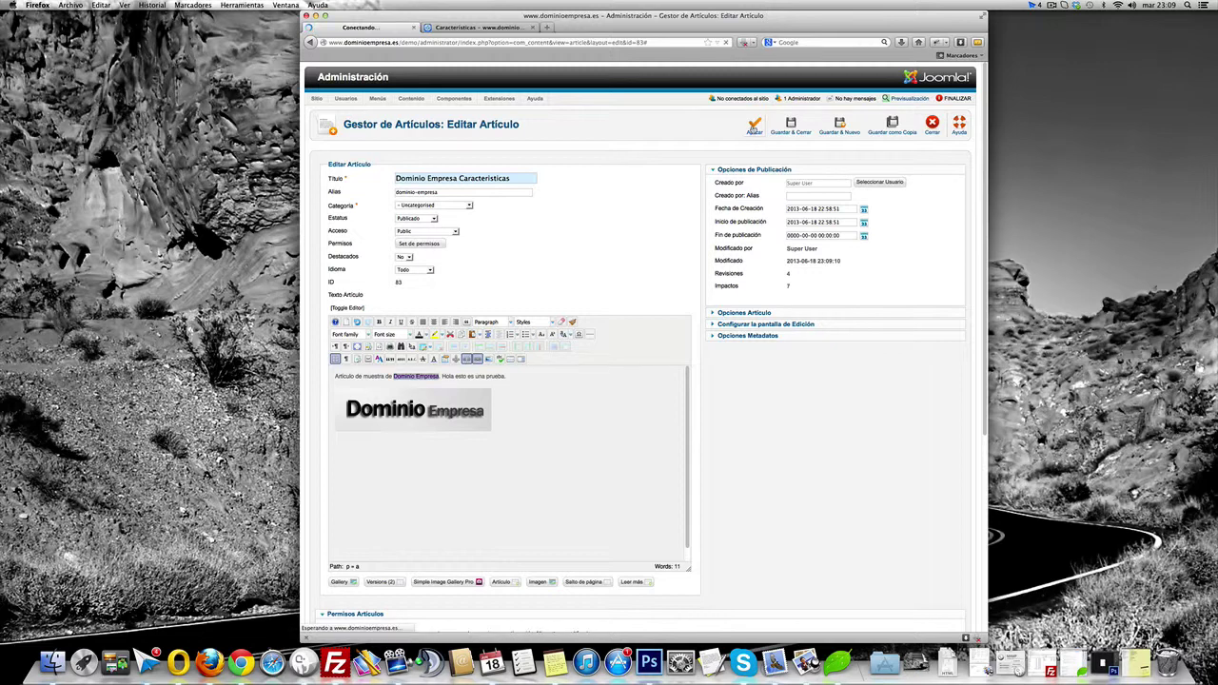
Reload the public Características page and test the "Dominio Empresa" link.
click(466, 27)
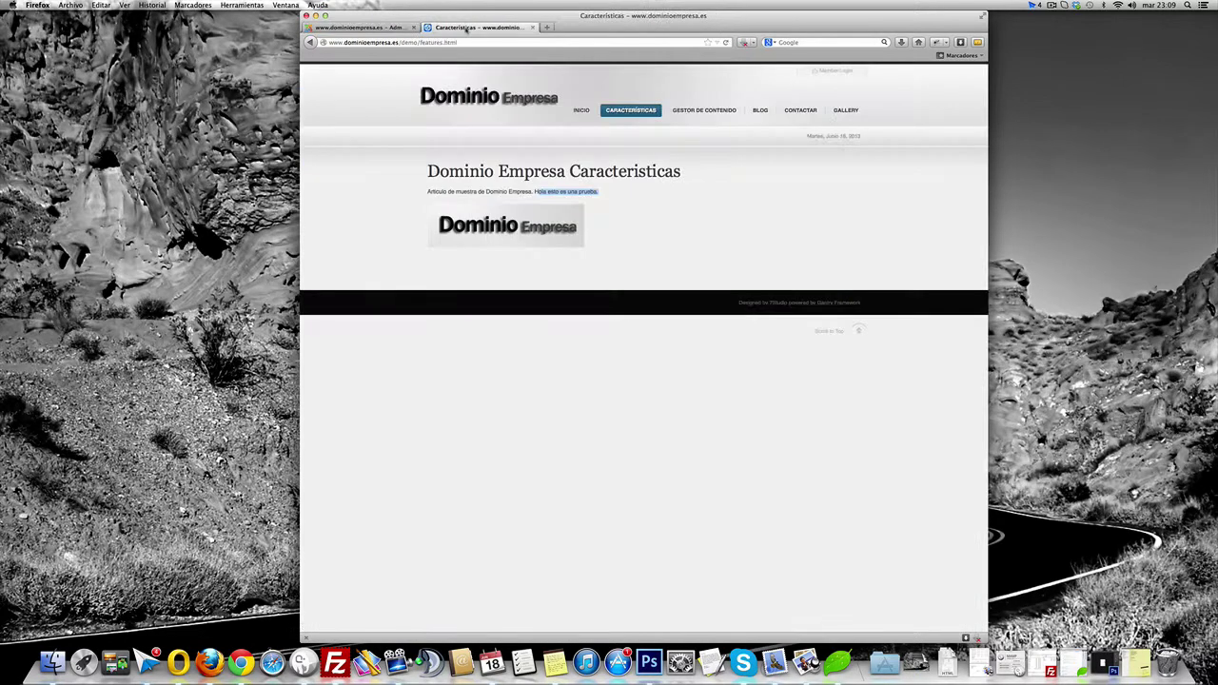
key(super+r)
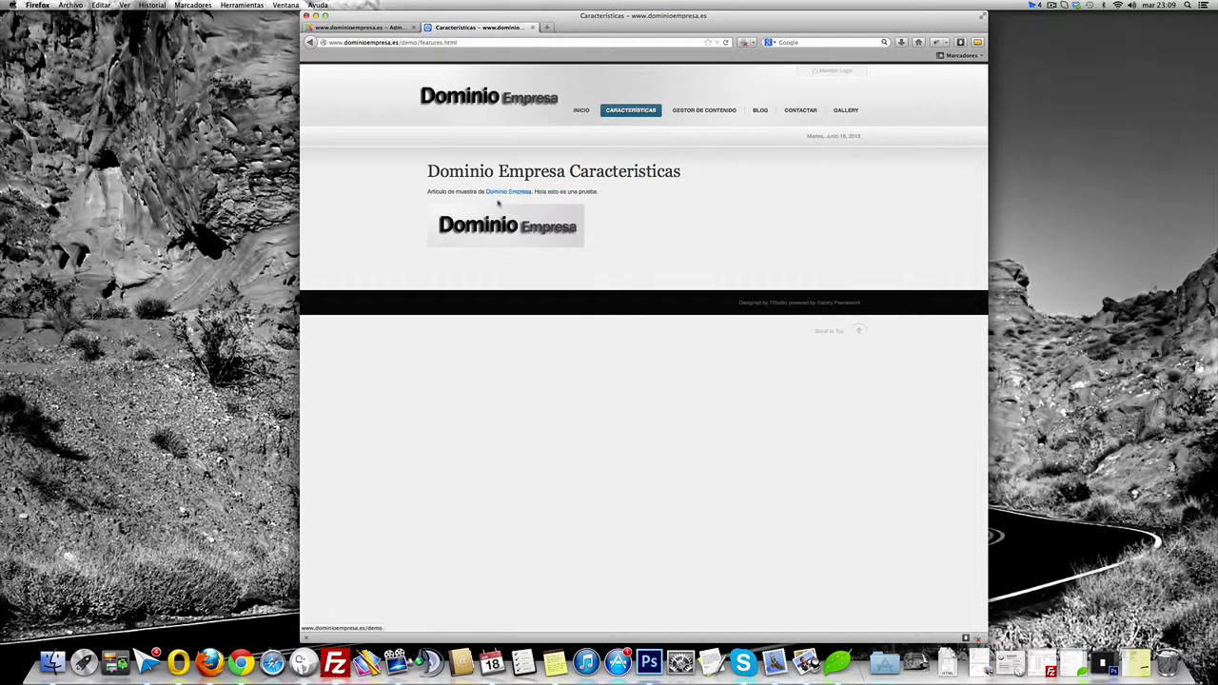
click(494, 193)
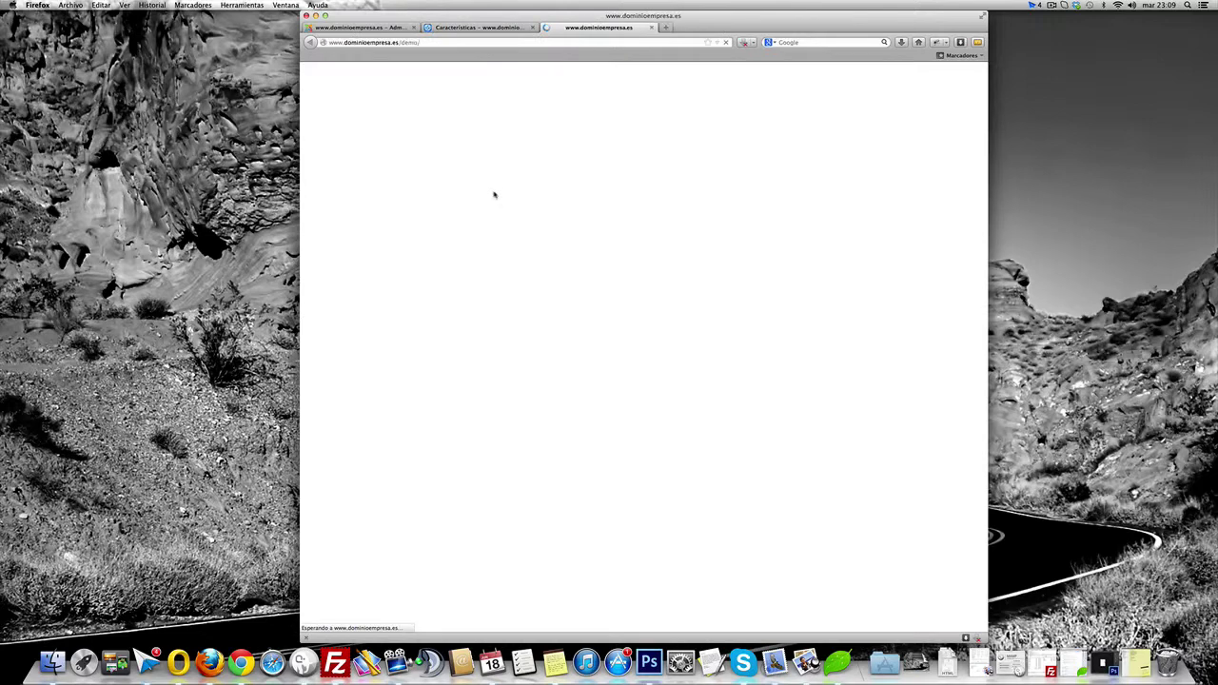